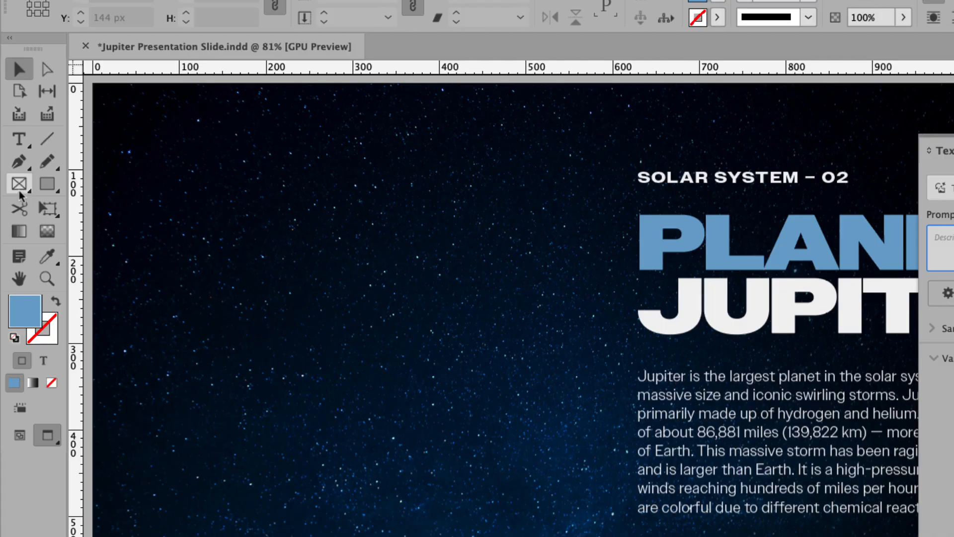
Create an elliptical frame 430 px wide and 430 px high on the slide.
{"action": "left_click", "coordinate": [19, 192]}
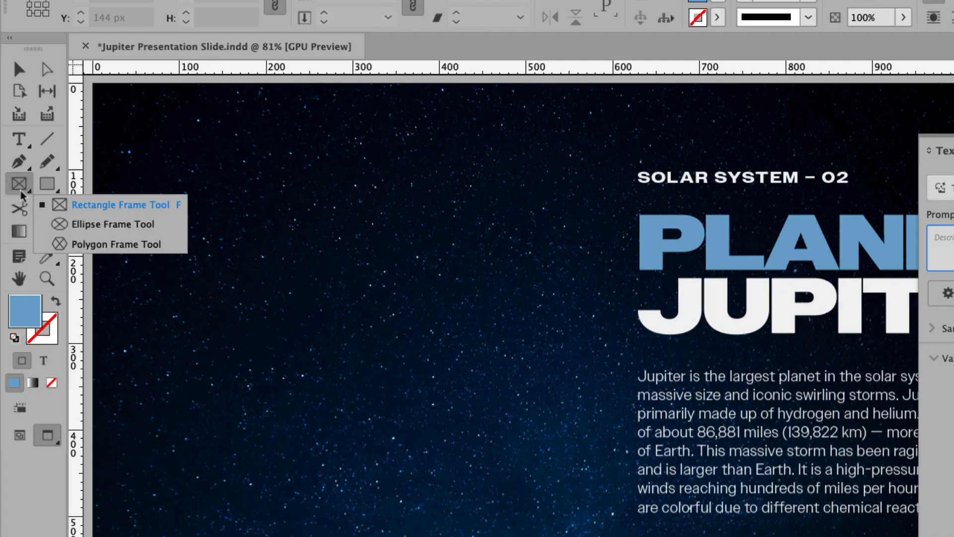
{"action": "left_click", "coordinate": [115, 227]}
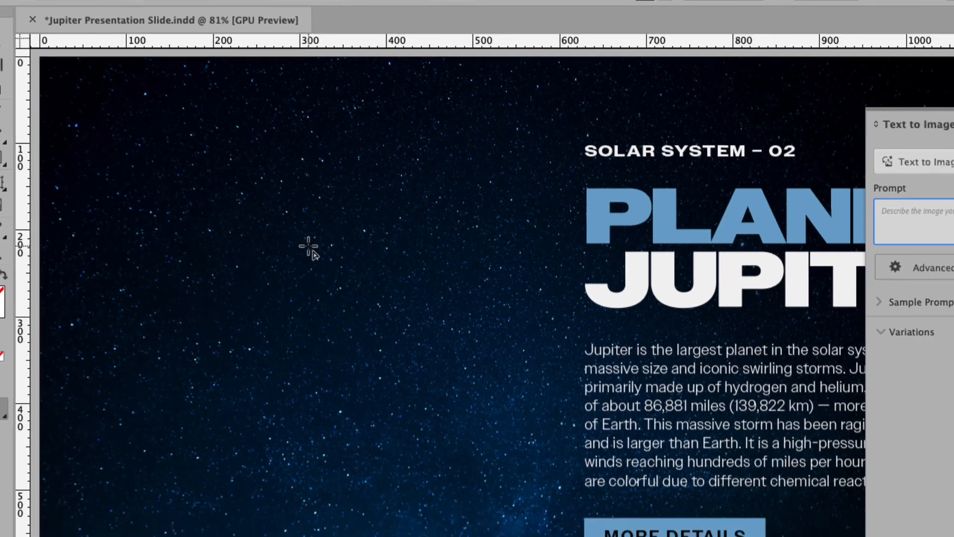
{"action": "left_click", "coordinate": [309, 246]}
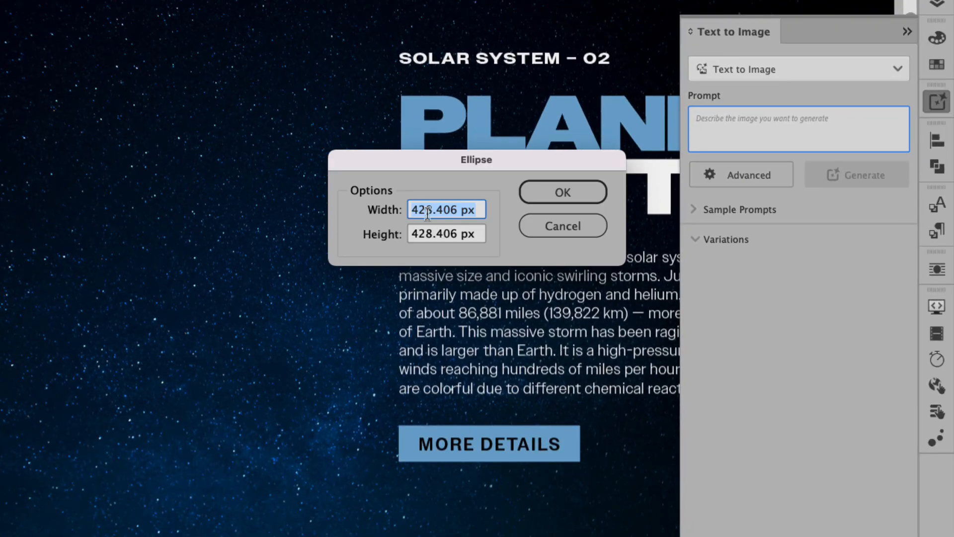
{"action": "type", "text": "430"}
{"action": "key", "text": "Tab"}
{"action": "type", "text": "430"}
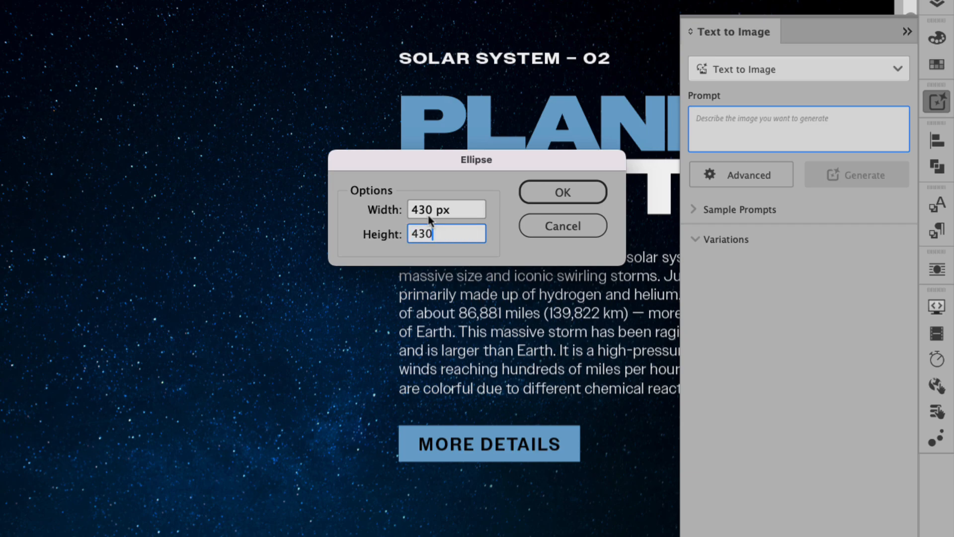
{"action": "key", "text": "Tab"}
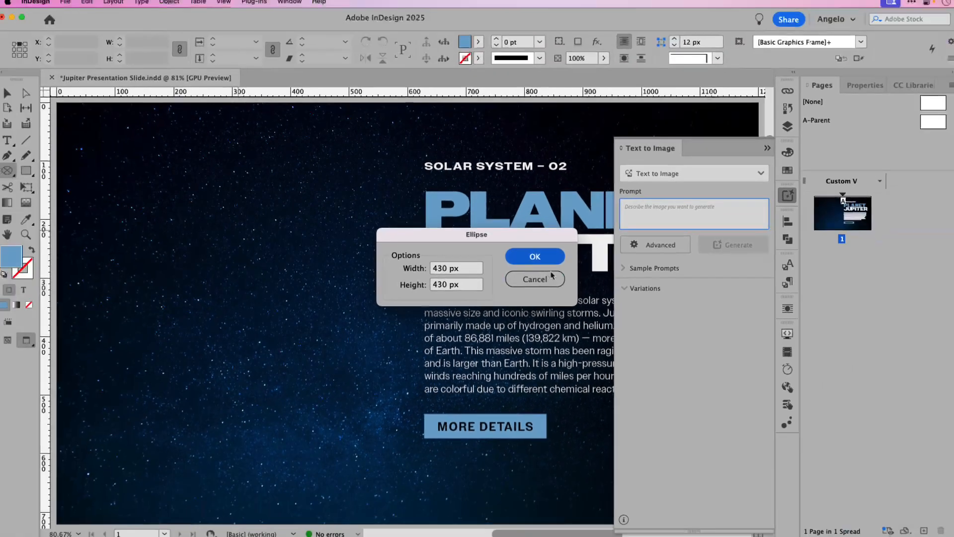
{"action": "left_click", "coordinate": [567, 194]}
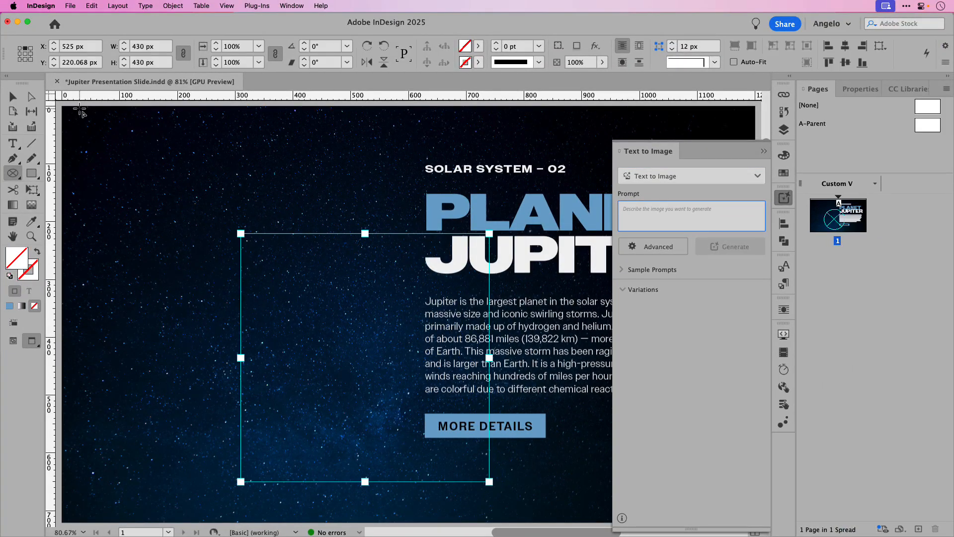
Show the frame edges and move the circular frame into the empty area beside the text, at X 303 px, Y 145 px.
{"action": "left_click", "coordinate": [11, 98]}
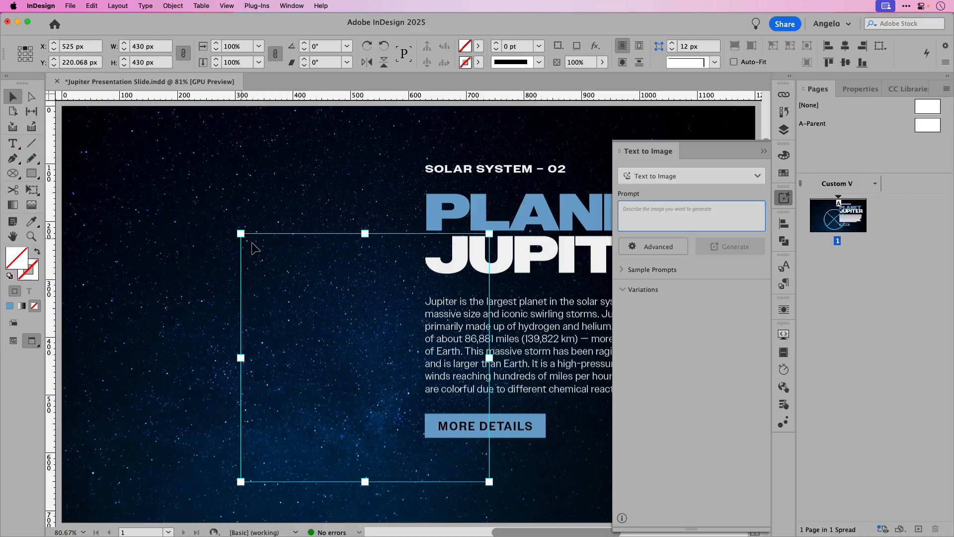
{"action": "key", "text": "w"}
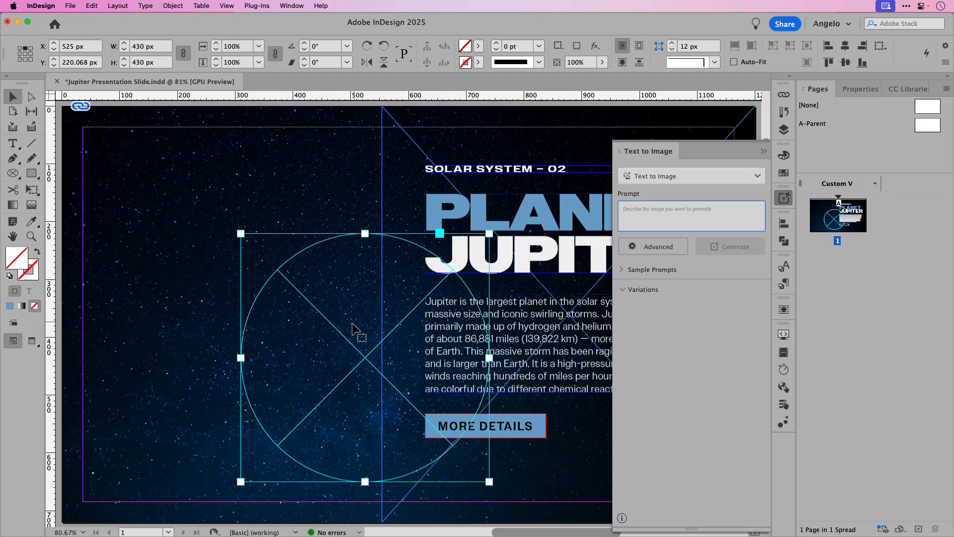
{"action": "left_click_drag", "start_coordinate": [349, 336], "coordinate": [220, 291]}
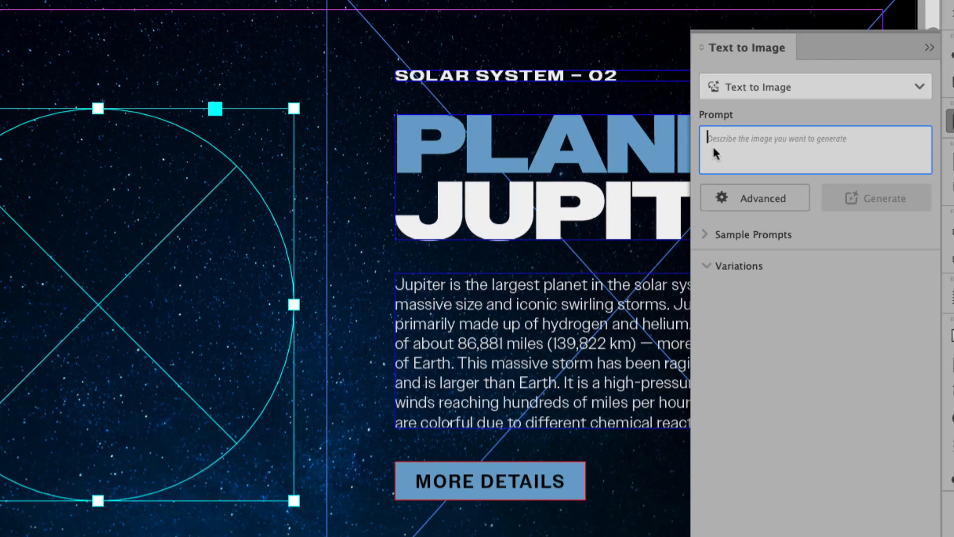
Generate an image in the circular frame from the prompt "Planet Jupiter, white background" and choose the second variation.
{"action": "type", "text": "Planet Jupiter, white background"}
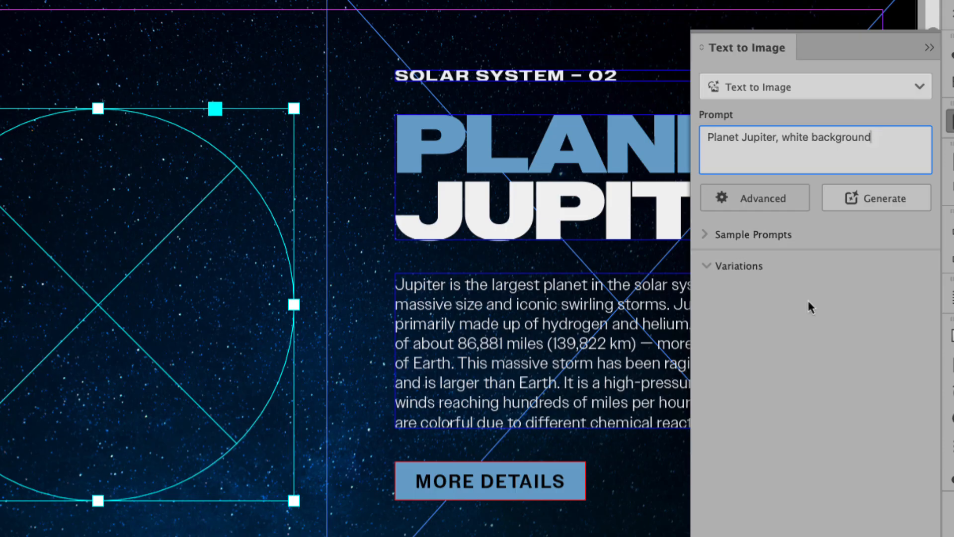
{"action": "left_click", "coordinate": [865, 203]}
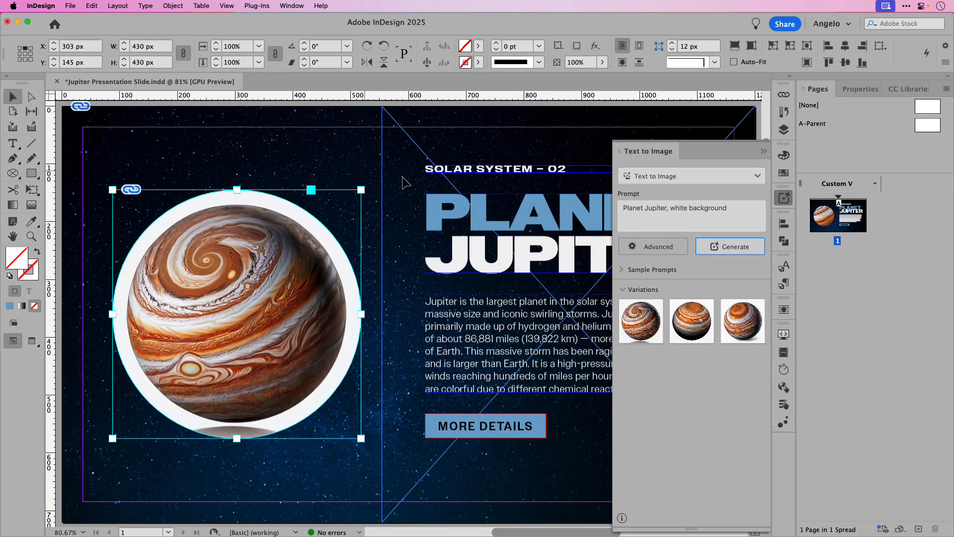
{"action": "left_click", "coordinate": [671, 313]}
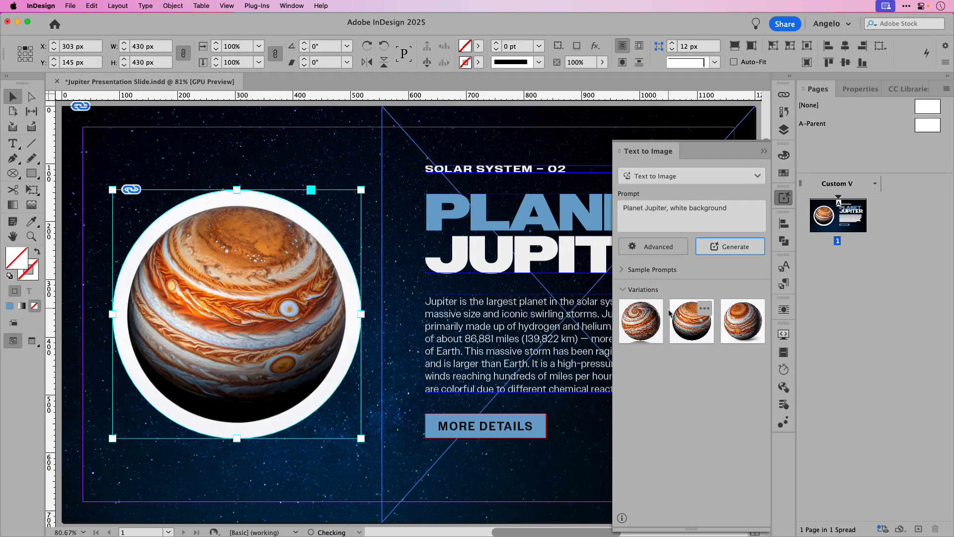
{"action": "left_click", "coordinate": [736, 322]}
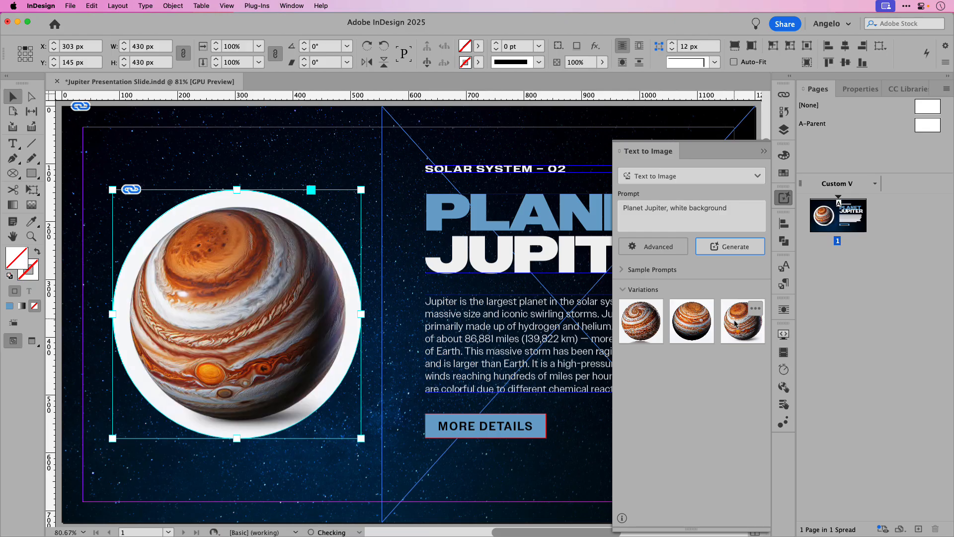
{"action": "left_click", "coordinate": [690, 325]}
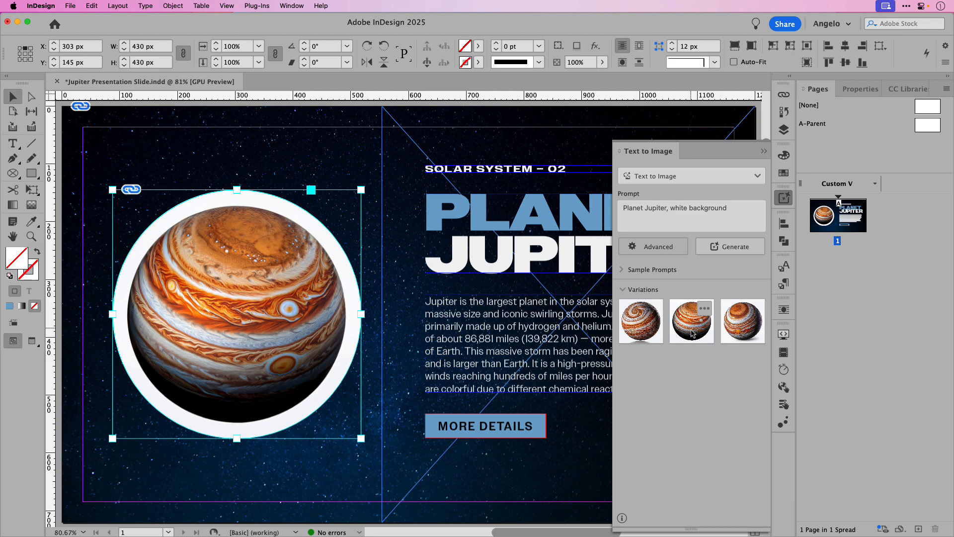
Apply a Detect Edges clipping path to the planet image with threshold 68 and tolerance 3.558 to remove its white background.
{"action": "left_click", "coordinate": [236, 313]}
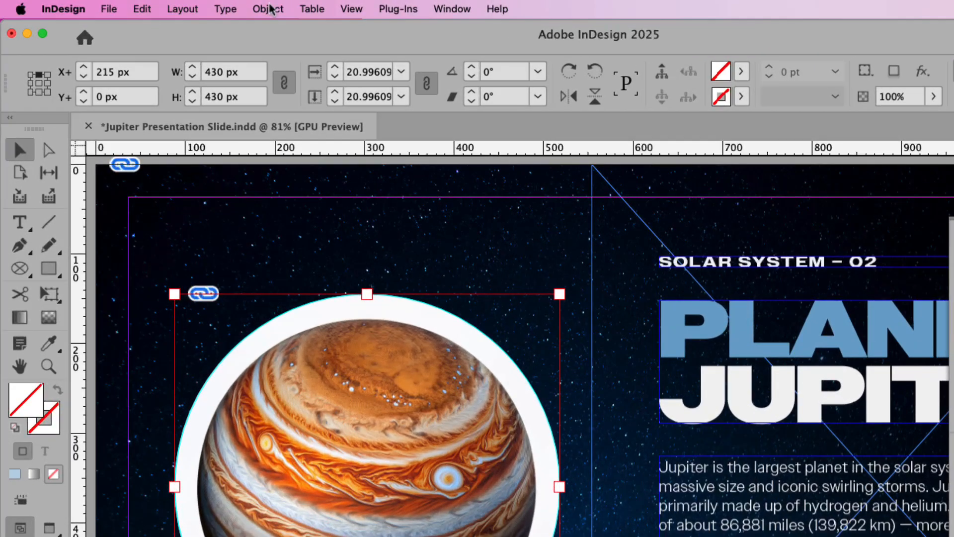
{"action": "left_click", "coordinate": [174, 5]}
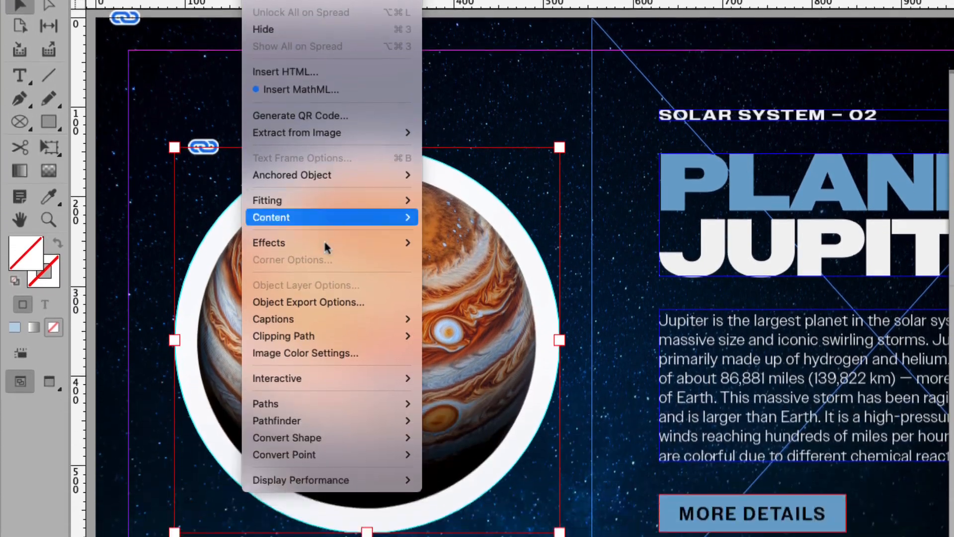
{"action": "mouse_move", "coordinate": [322, 478]}
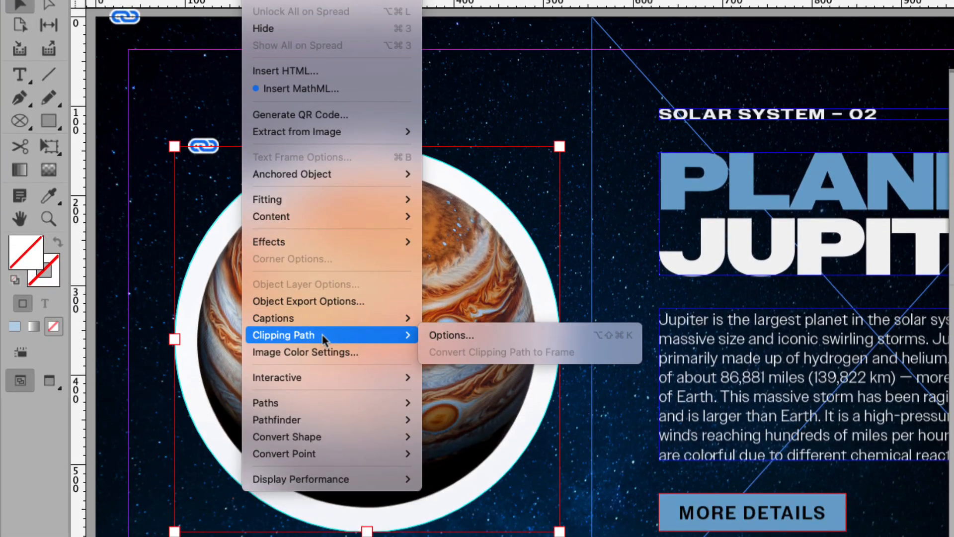
{"action": "left_click", "coordinate": [498, 341]}
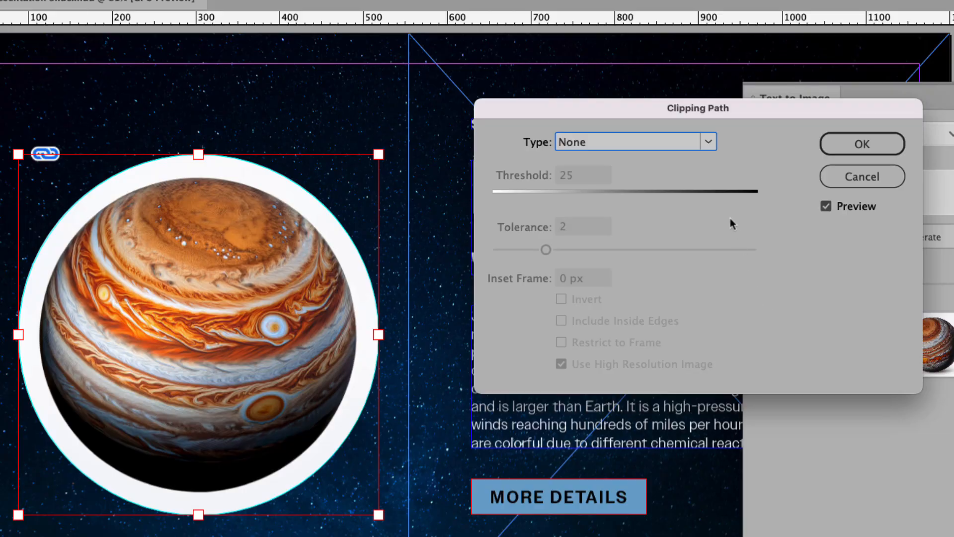
{"action": "left_click", "coordinate": [706, 144]}
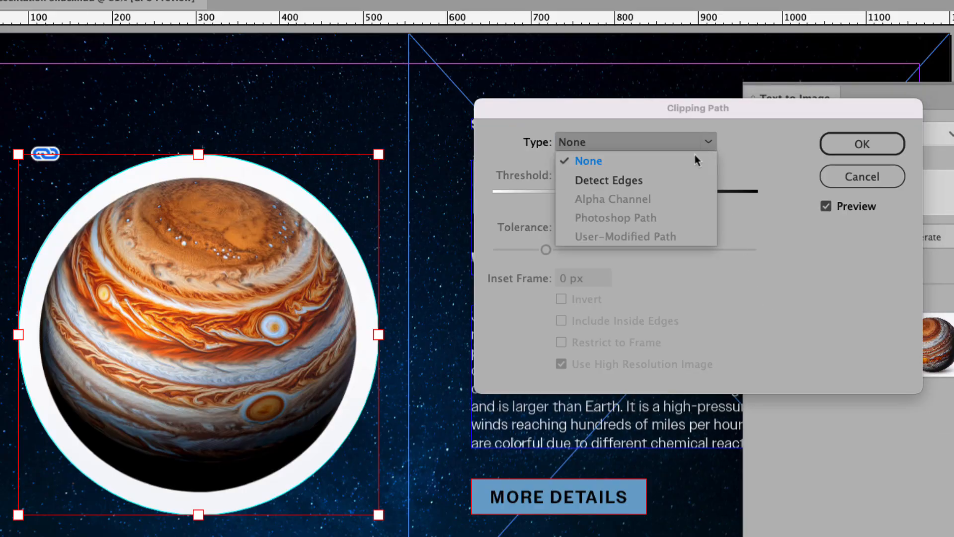
{"action": "left_click", "coordinate": [681, 185]}
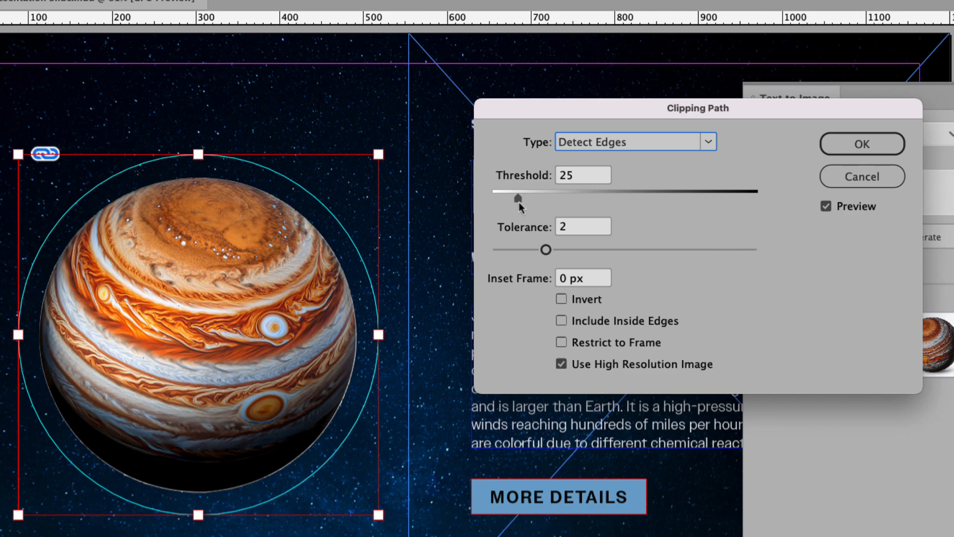
{"action": "left_click_drag", "start_coordinate": [519, 202], "coordinate": [563, 201]}
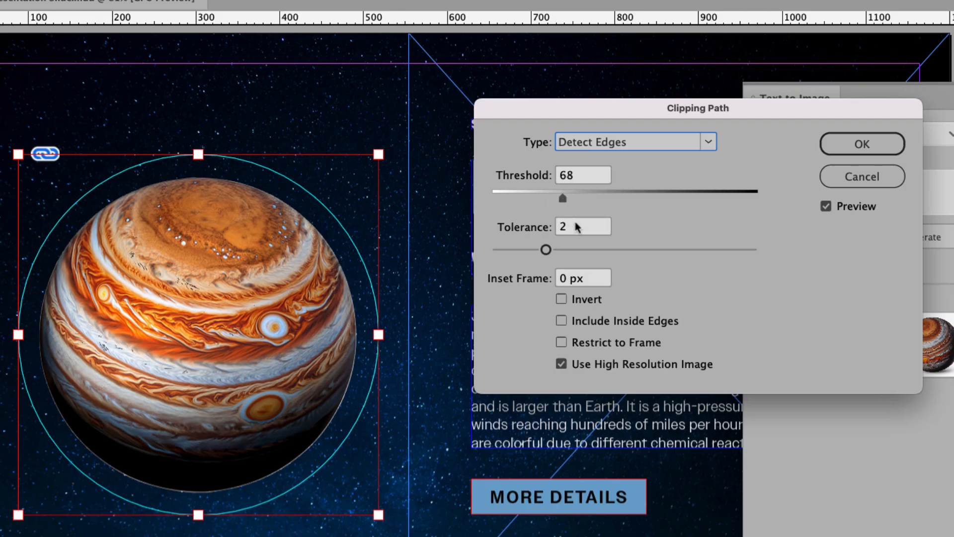
{"action": "left_click_drag", "start_coordinate": [546, 250], "coordinate": [587, 252]}
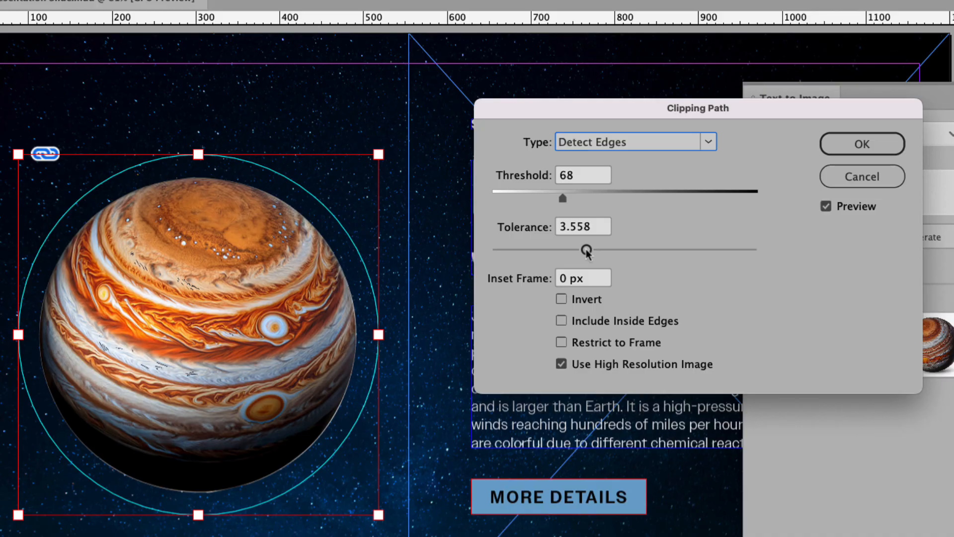
{"action": "left_click", "coordinate": [852, 154]}
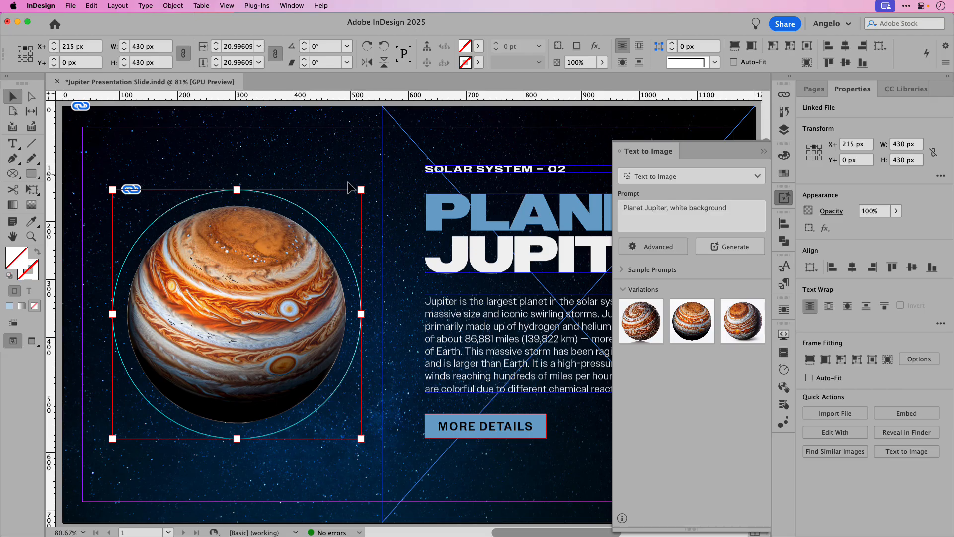
Add an Outer Glow effect with a size of 28 px to the planet's circular frame.
{"action": "left_click", "coordinate": [368, 221]}
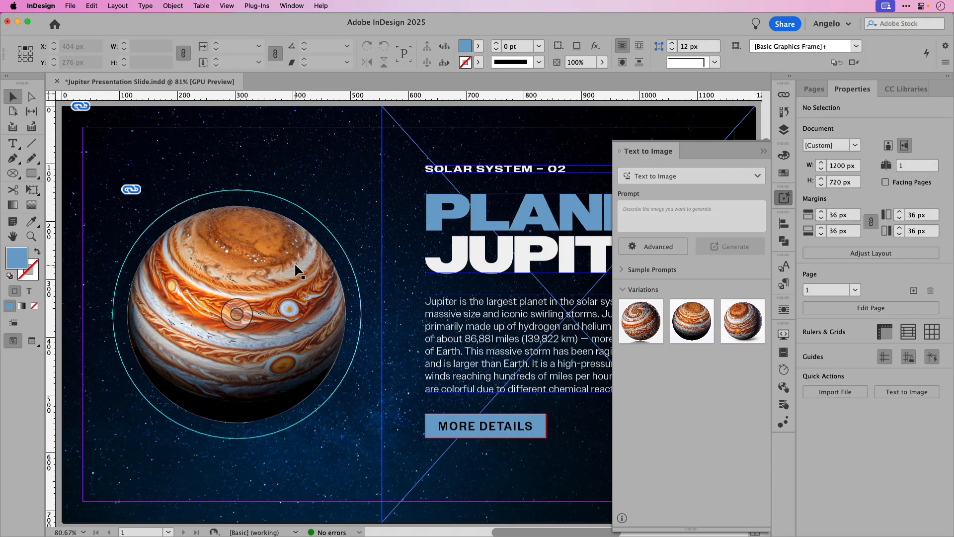
{"action": "left_click", "coordinate": [297, 271]}
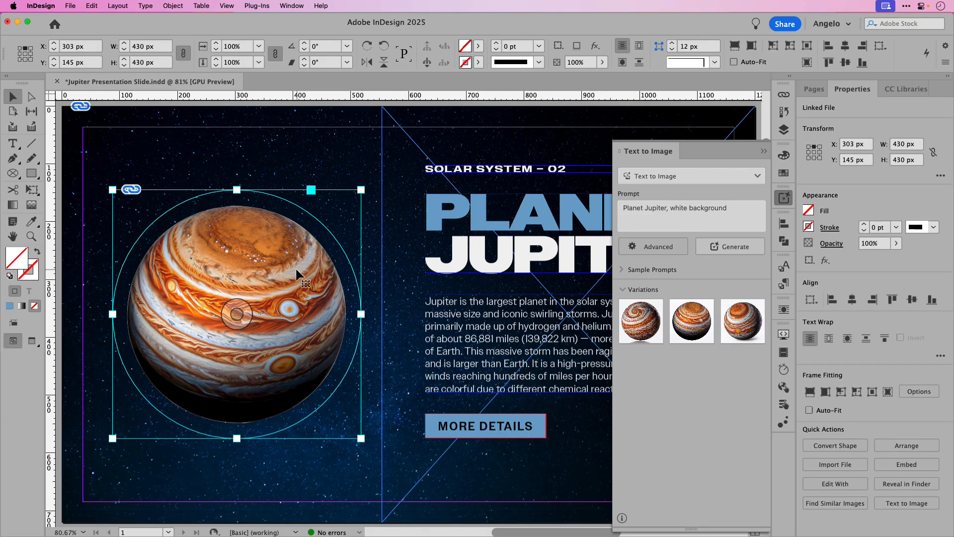
{"action": "left_click", "coordinate": [827, 262]}
{"action": "left_click", "coordinate": [861, 304]}
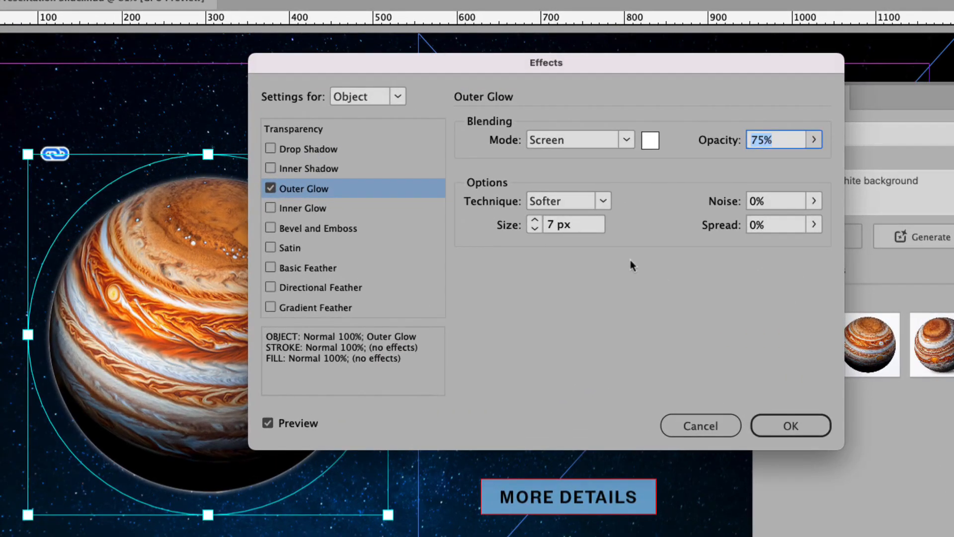
{"action": "left_click_drag", "start_coordinate": [581, 229], "coordinate": [546, 228]}
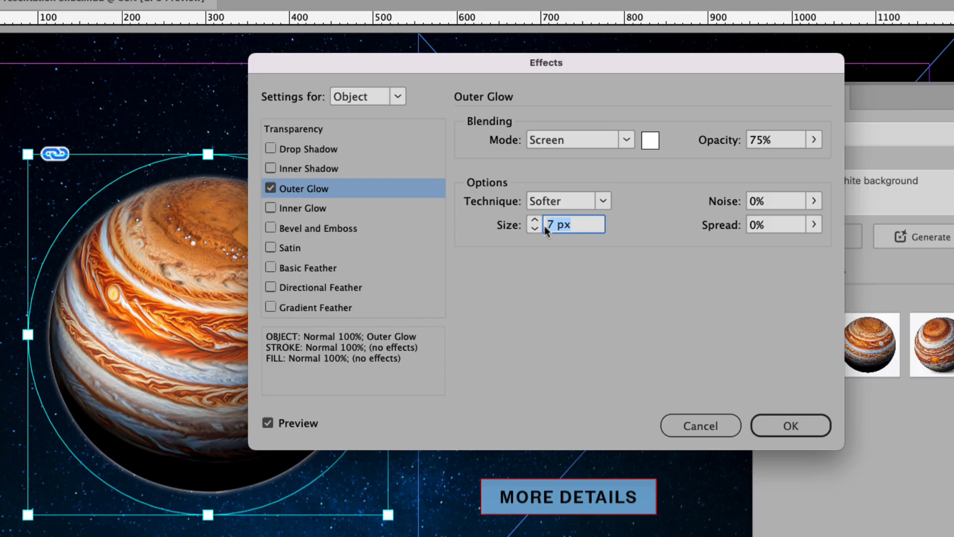
{"action": "type", "text": "28"}
{"action": "key", "text": "Tab"}
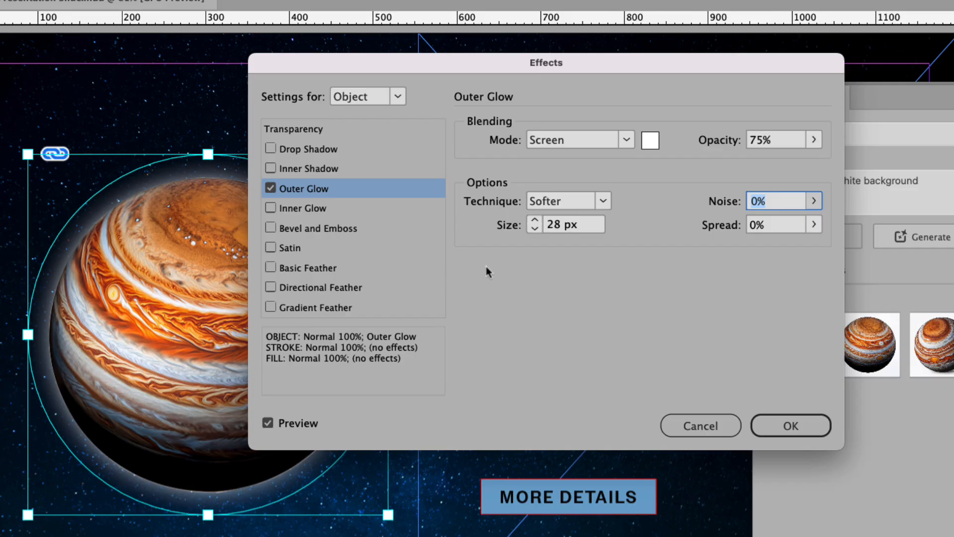
Reduce the outer glow's size to 20 px.
{"action": "left_click", "coordinate": [535, 229]}
{"action": "left_click", "coordinate": [535, 228]}
{"action": "left_click", "coordinate": [535, 228]}
{"action": "left_click", "coordinate": [535, 229]}
{"action": "left_click", "coordinate": [535, 228]}
{"action": "left_click", "coordinate": [535, 229]}
{"action": "left_click", "coordinate": [535, 229]}
{"action": "left_click", "coordinate": [536, 220]}
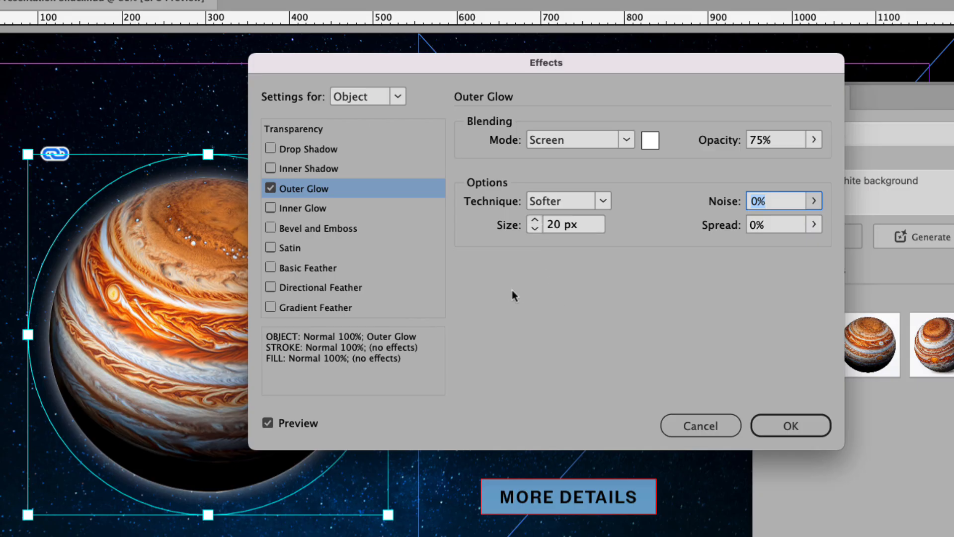
Add an Inner Glow with a size of 18 px to the planet, apply the effects, and switch to the preview screen mode.
{"action": "left_click", "coordinate": [282, 211]}
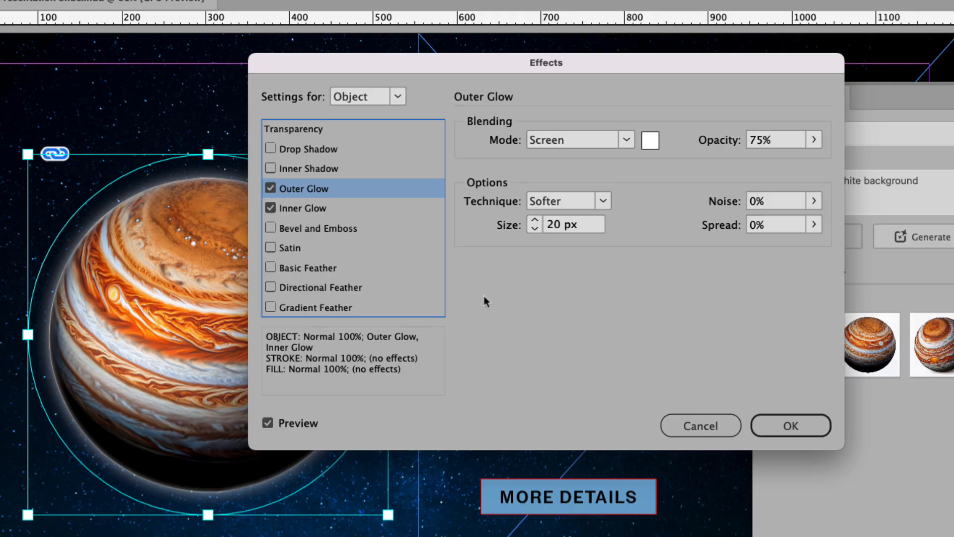
{"action": "left_click", "coordinate": [323, 213]}
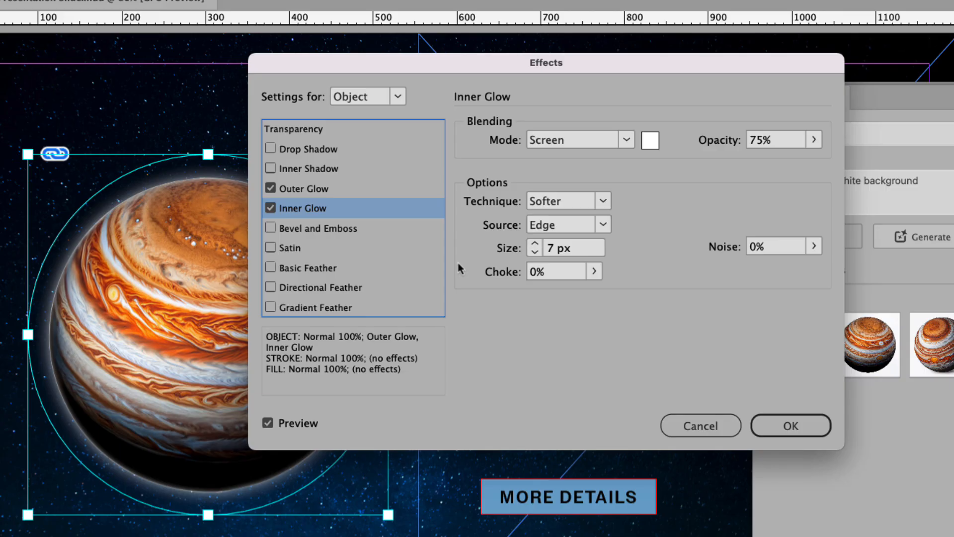
{"action": "left_click", "coordinate": [580, 250]}
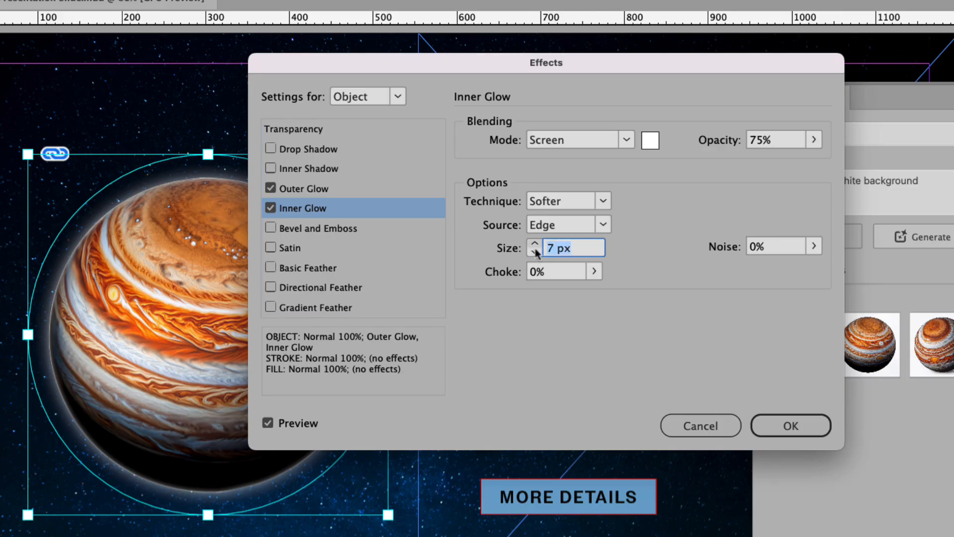
{"action": "type", "text": "18"}
{"action": "key", "text": "Tab"}
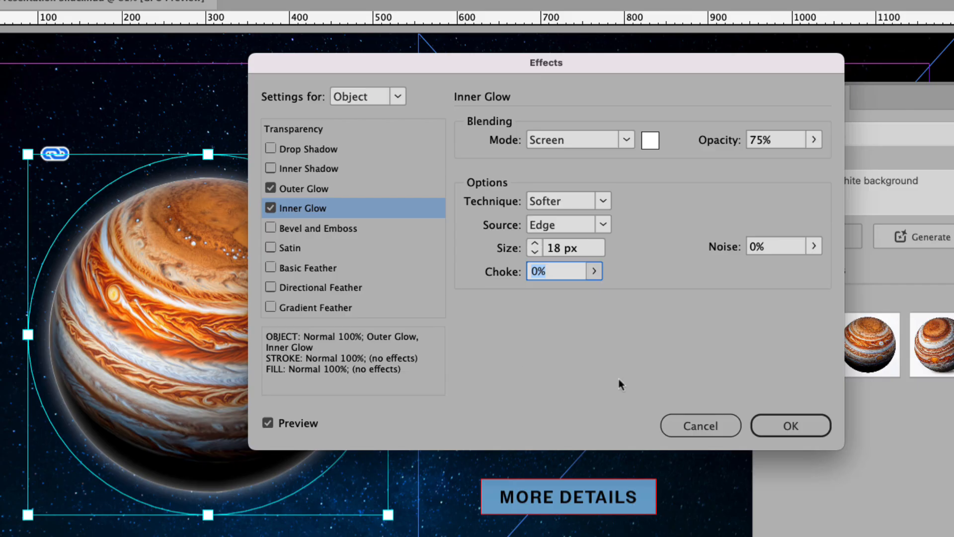
{"action": "left_click", "coordinate": [791, 427]}
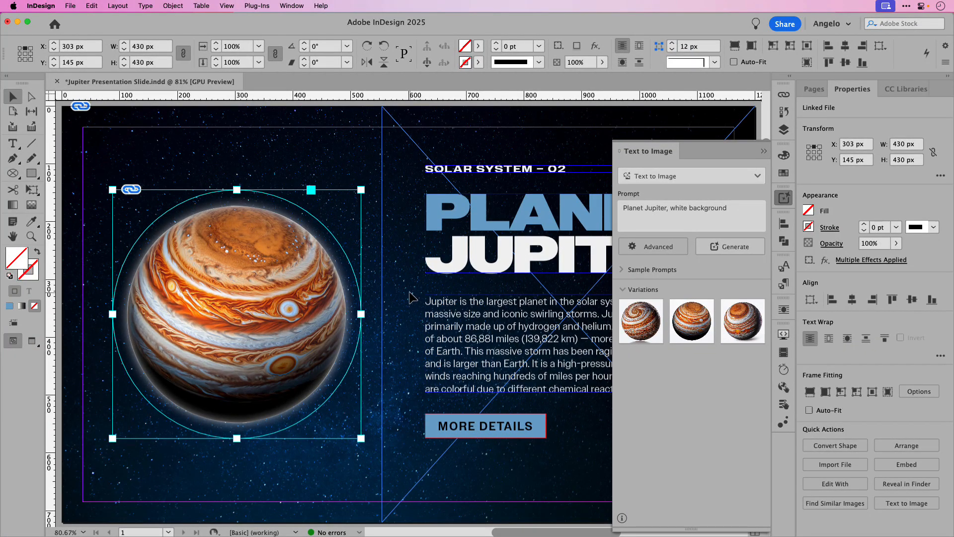
{"action": "key", "text": "w"}
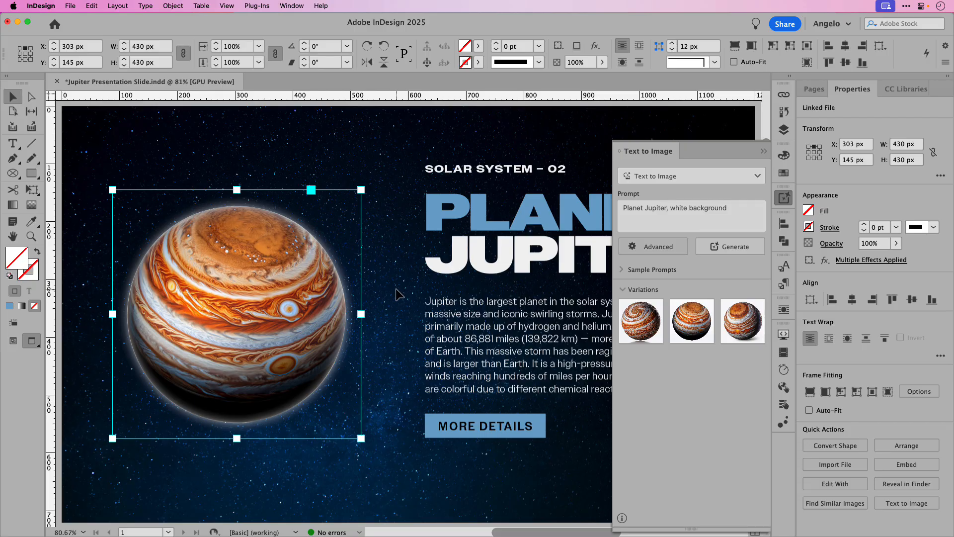
Deselect the planet and collapse the Text to Image window so the whole slide is uncovered.
{"action": "left_click", "coordinate": [398, 293]}
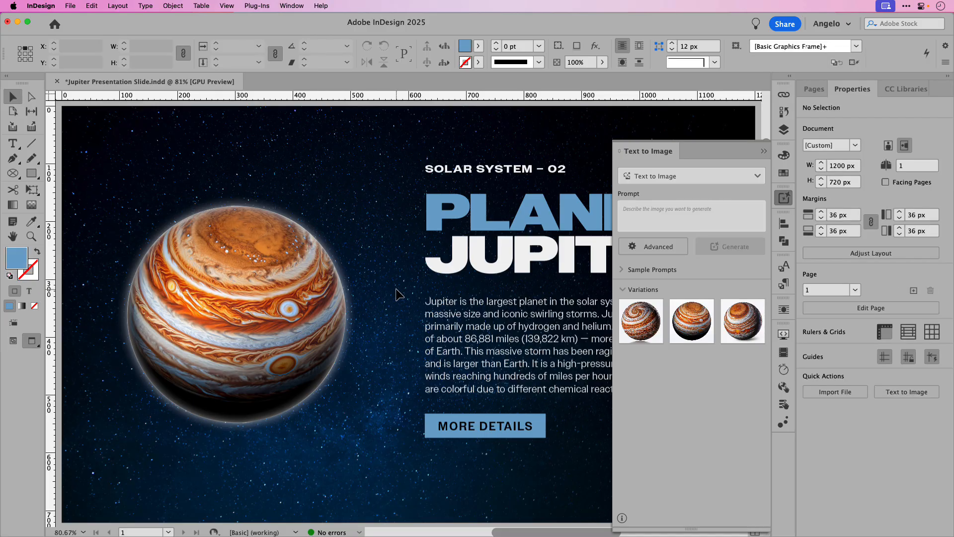
{"action": "left_click", "coordinate": [764, 151]}
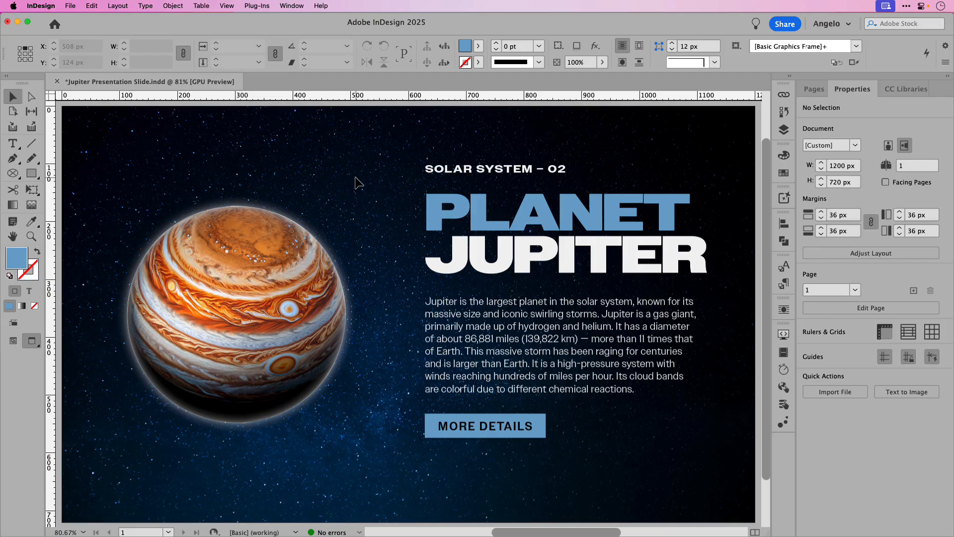
Enlarge the planet image proportionally to about 484 × 484 px, reposition it at about X 312 px, Y 115 px, and deselect it.
{"action": "left_click", "coordinate": [276, 213]}
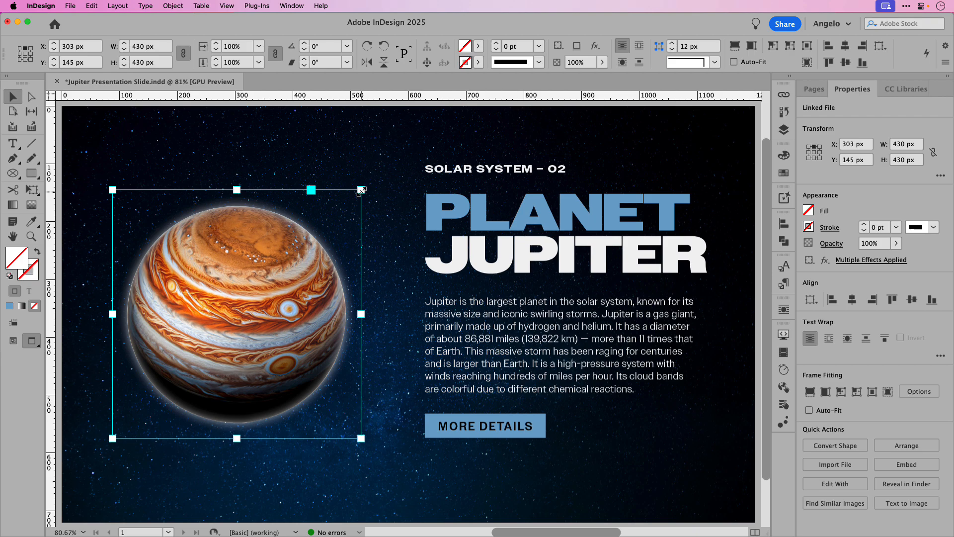
{"action": "left_click_drag", "start_coordinate": [361, 189], "coordinate": [392, 178]}
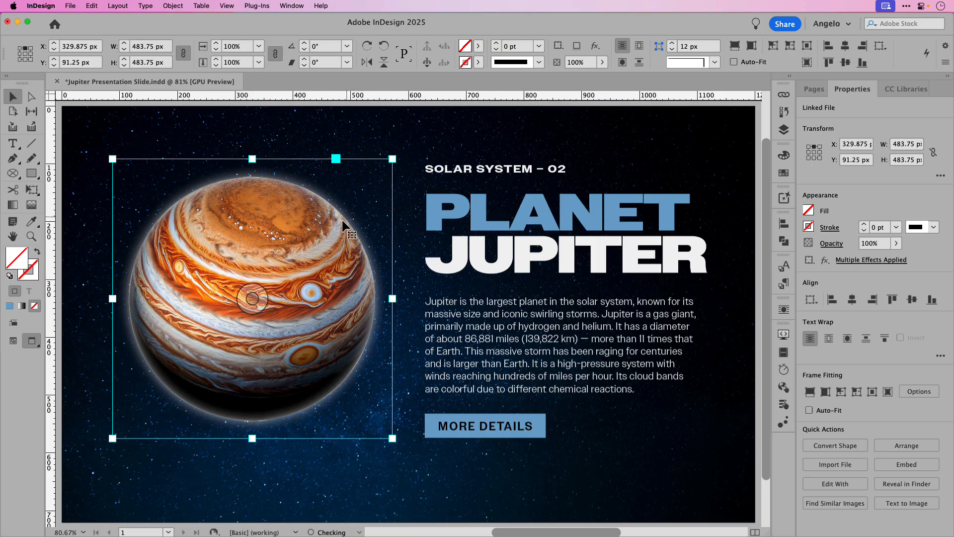
{"action": "left_click_drag", "start_coordinate": [331, 225], "coordinate": [324, 241]}
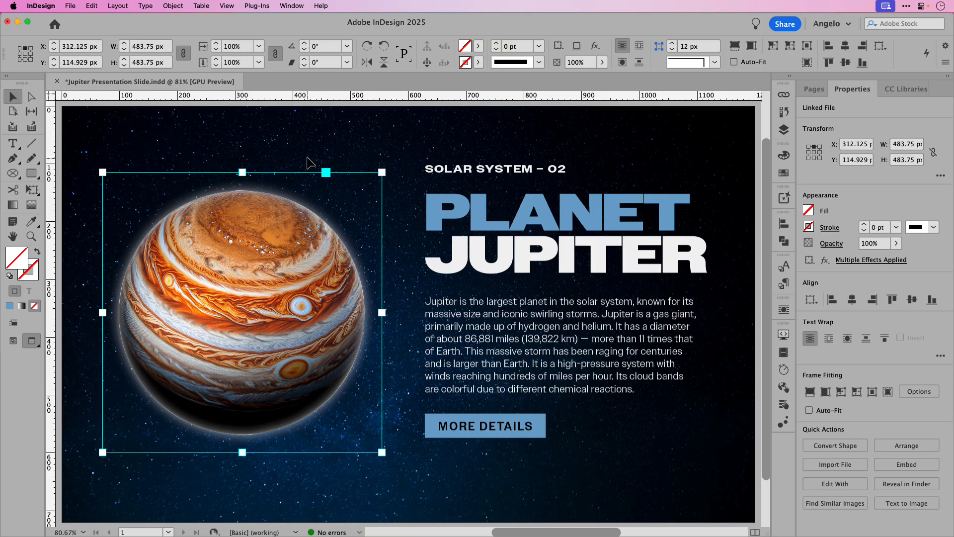
{"action": "left_click", "coordinate": [307, 150]}
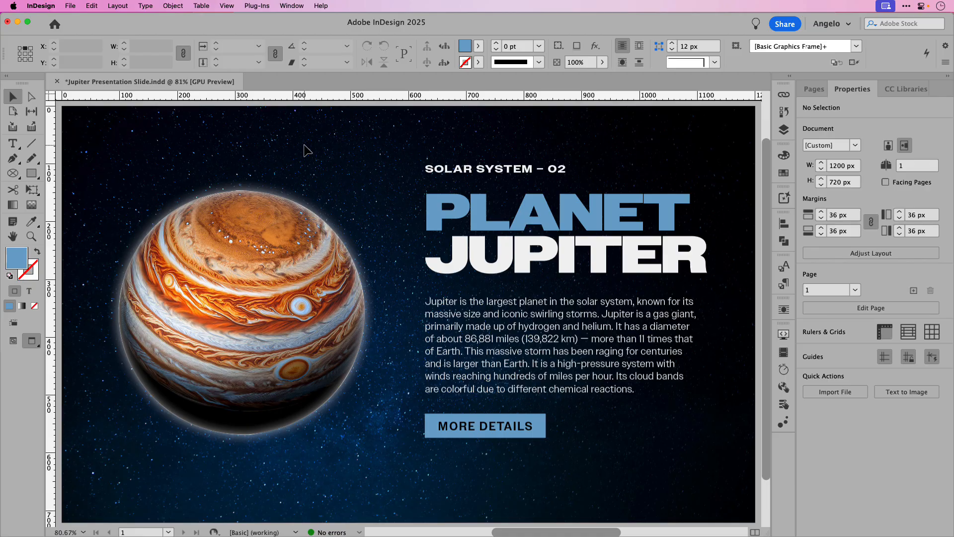